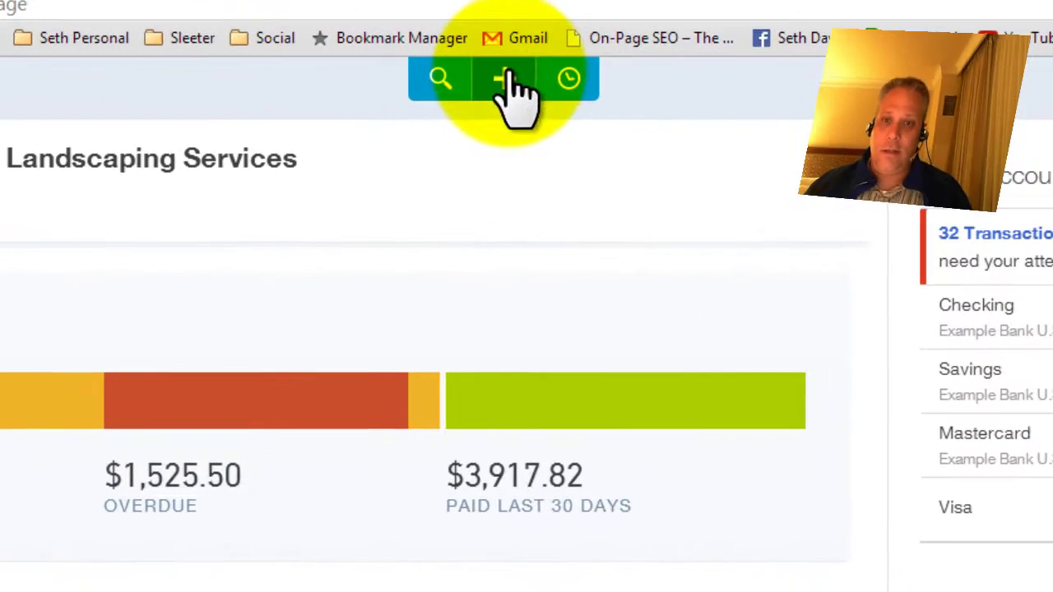
Display the Create list of transaction types, reduce it to the short version and expand it to the full version again
left_click(601, 66)
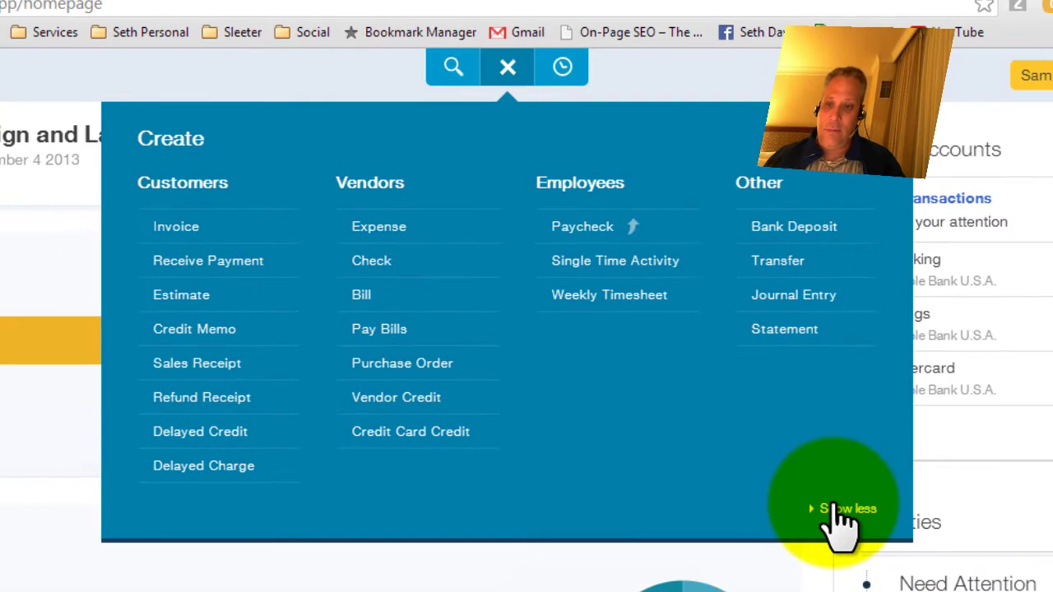
left_click(841, 510)
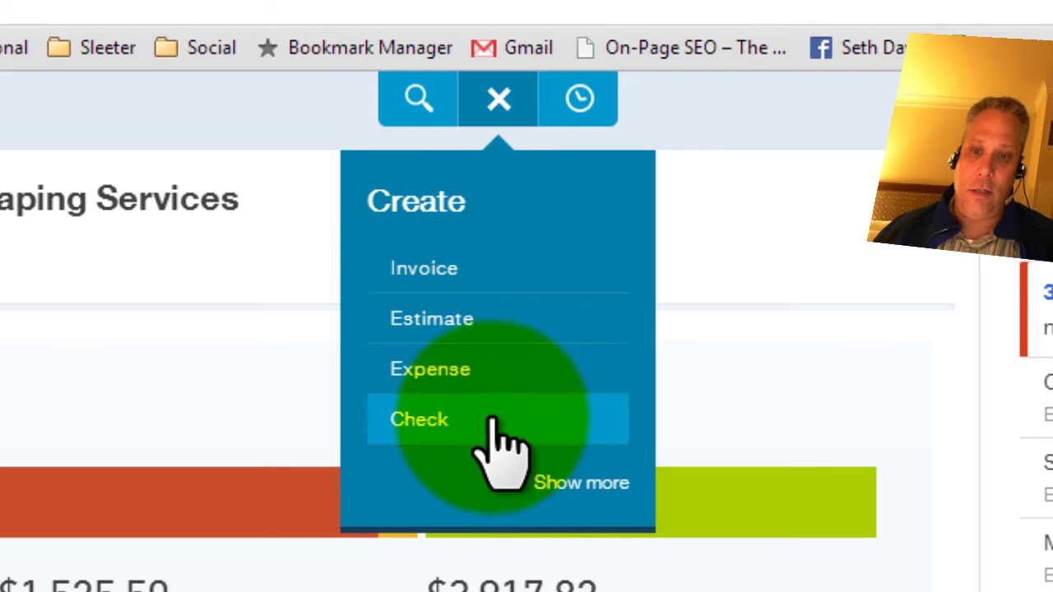
left_click(554, 482)
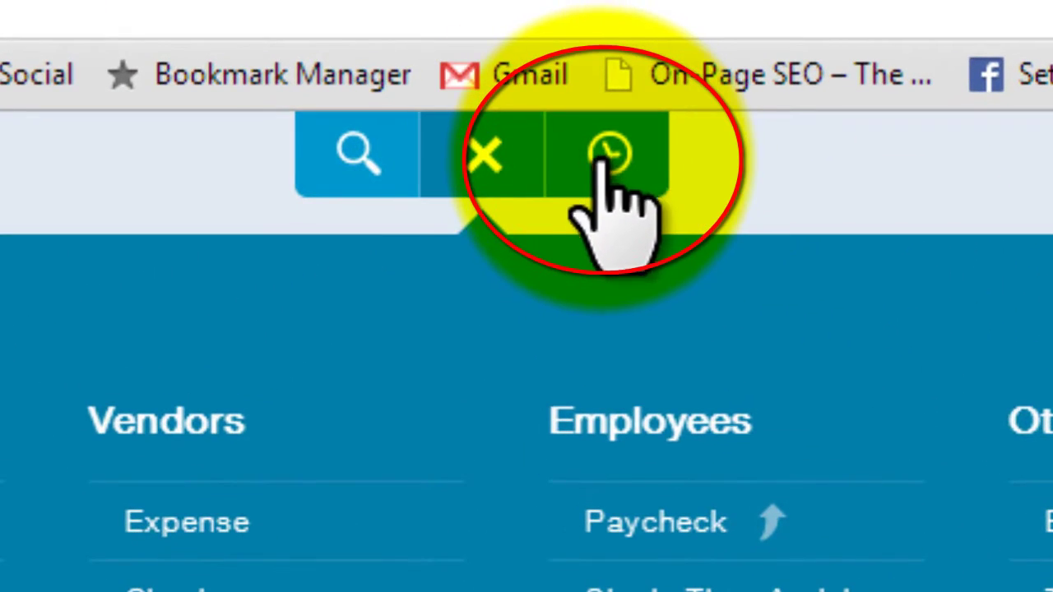
Review the recent transactions, open the full list of them and look through its entries
left_click(609, 160)
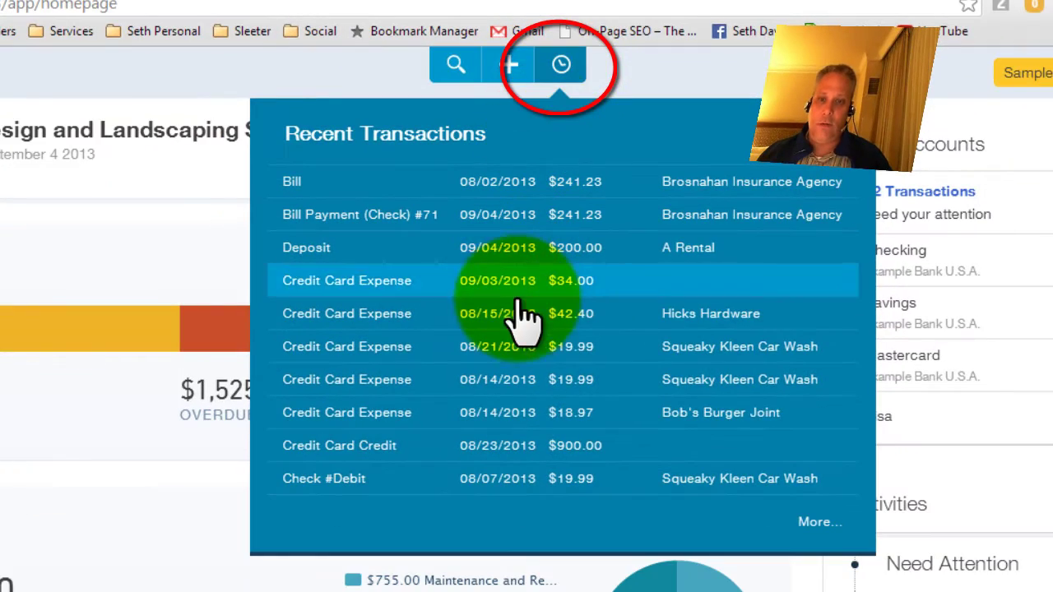
left_click(802, 526)
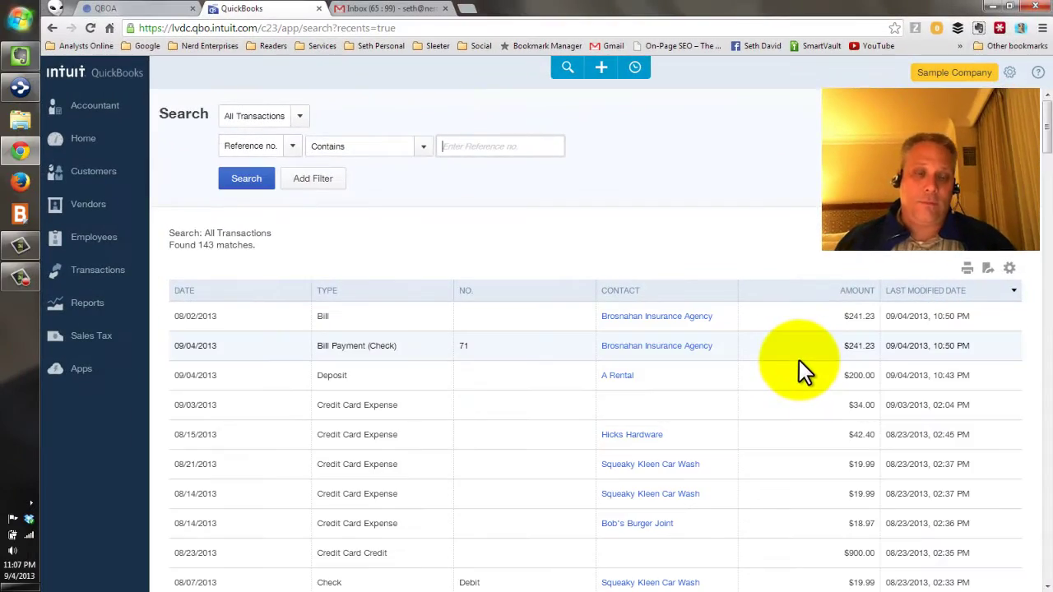
scroll(758, 496, "down", 2)
scroll(762, 405, "down", 12)
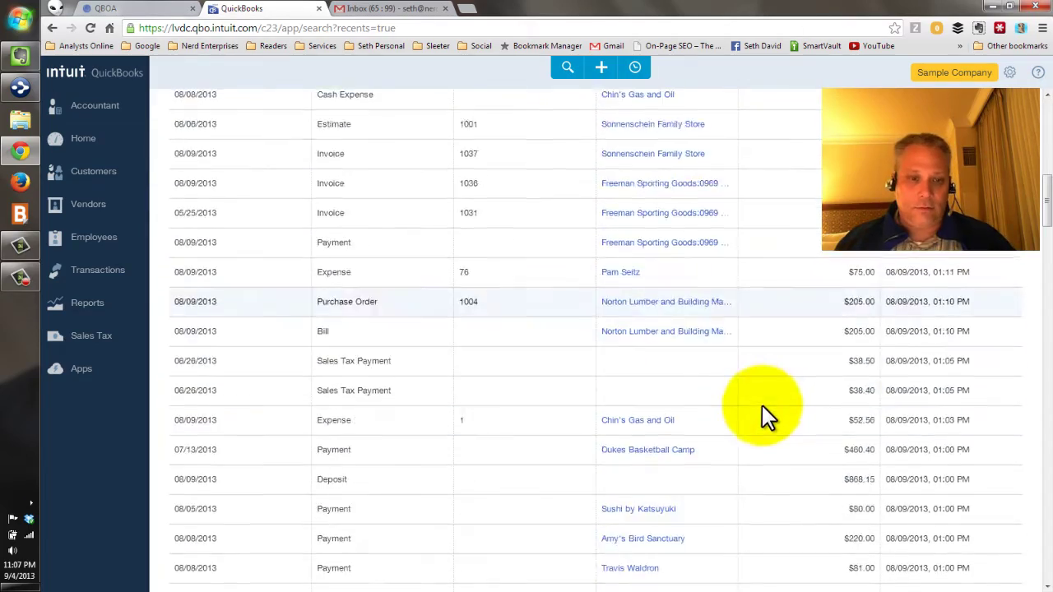
scroll(765, 403, "up", 14)
scroll(757, 397, "up", 1)
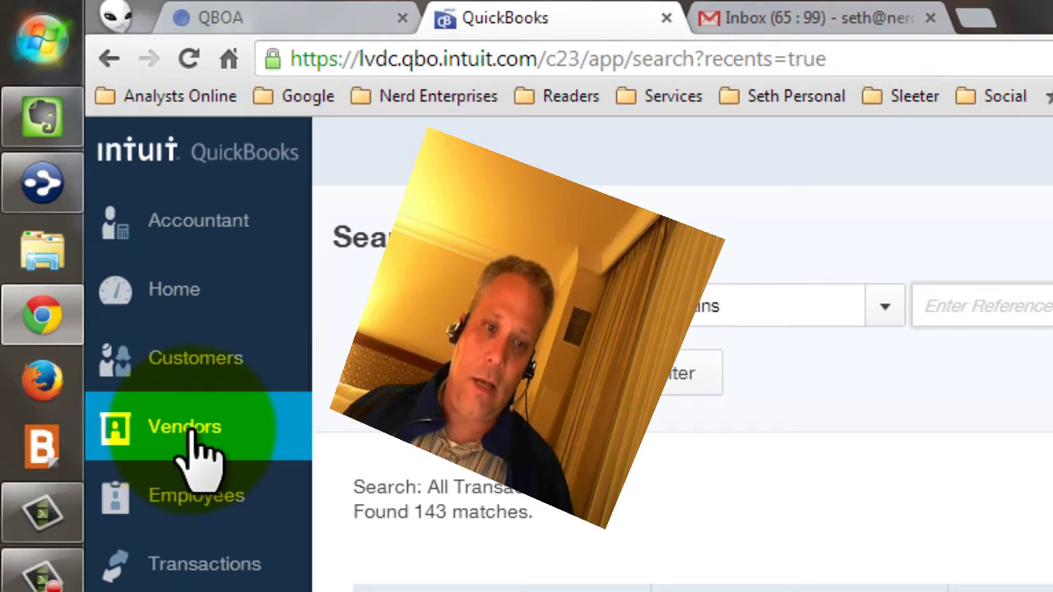
Open the Vendors list and filter it to vendors with overdue bills
left_click(194, 430)
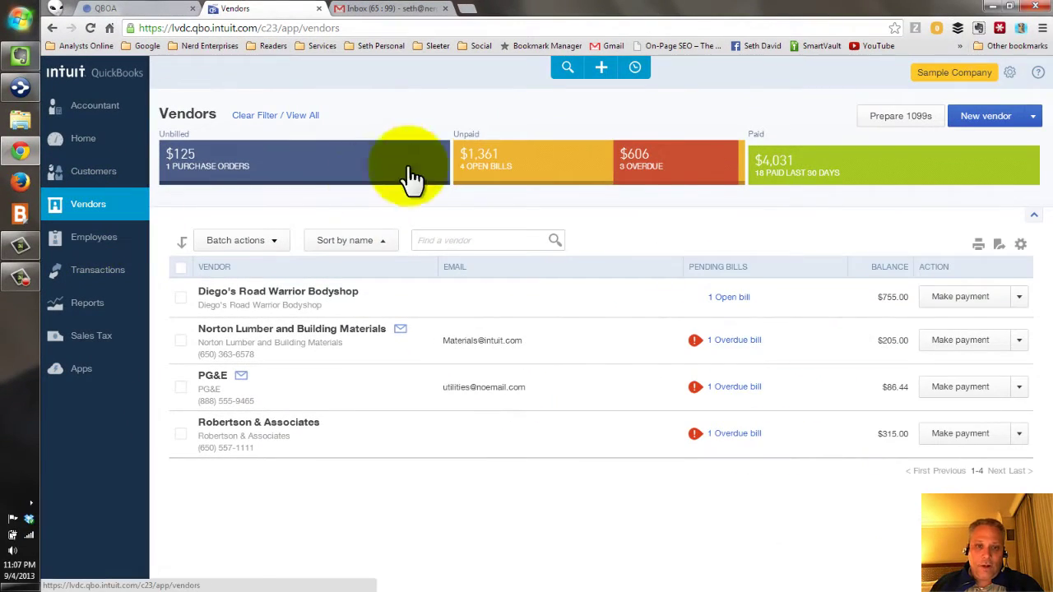
left_click(647, 167)
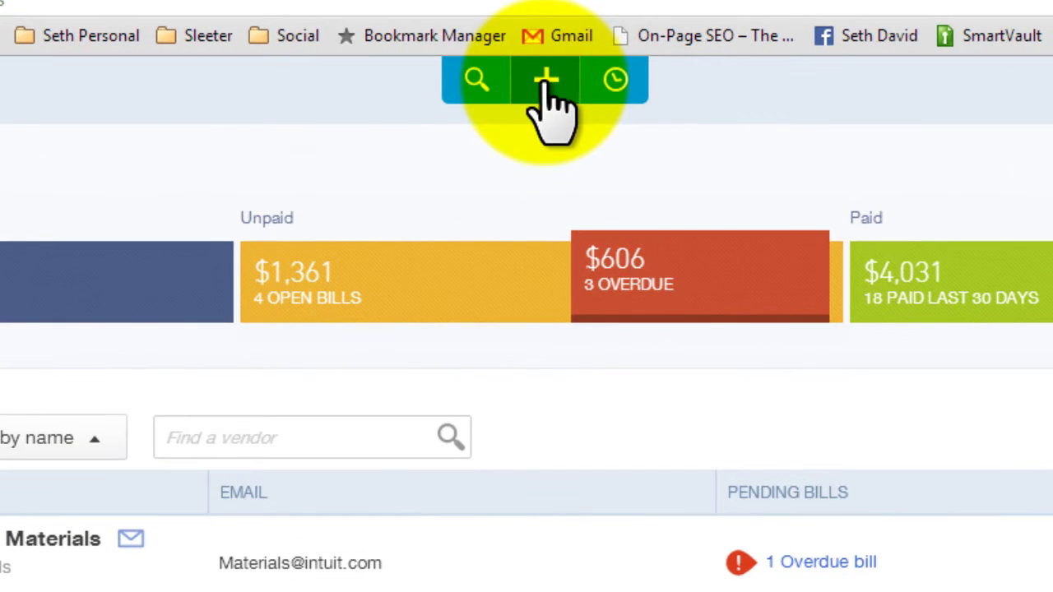
Start a new check with the vendor PG&E as payee
left_click(545, 80)
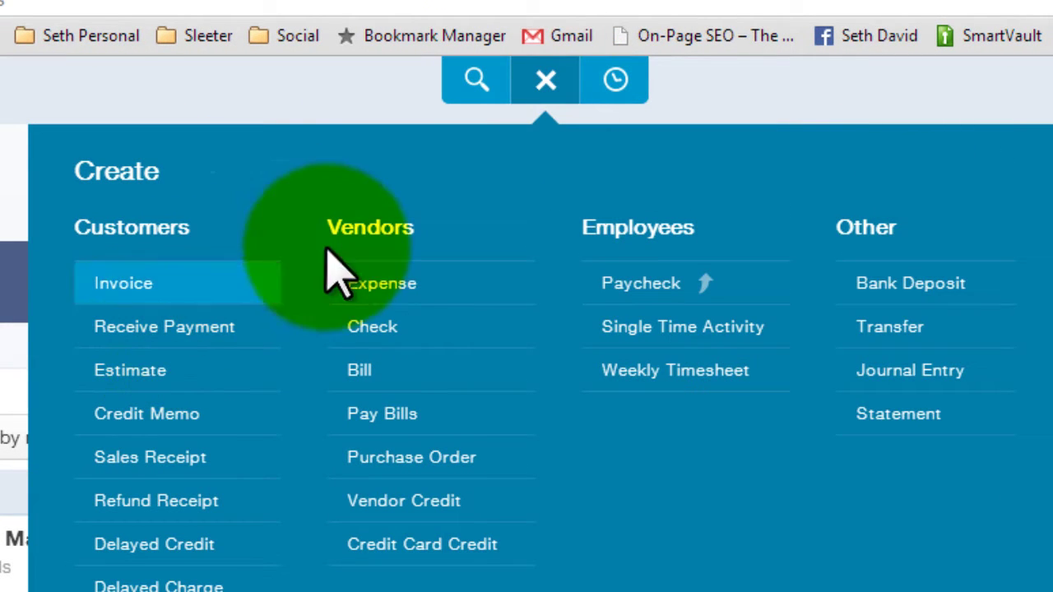
left_click(374, 334)
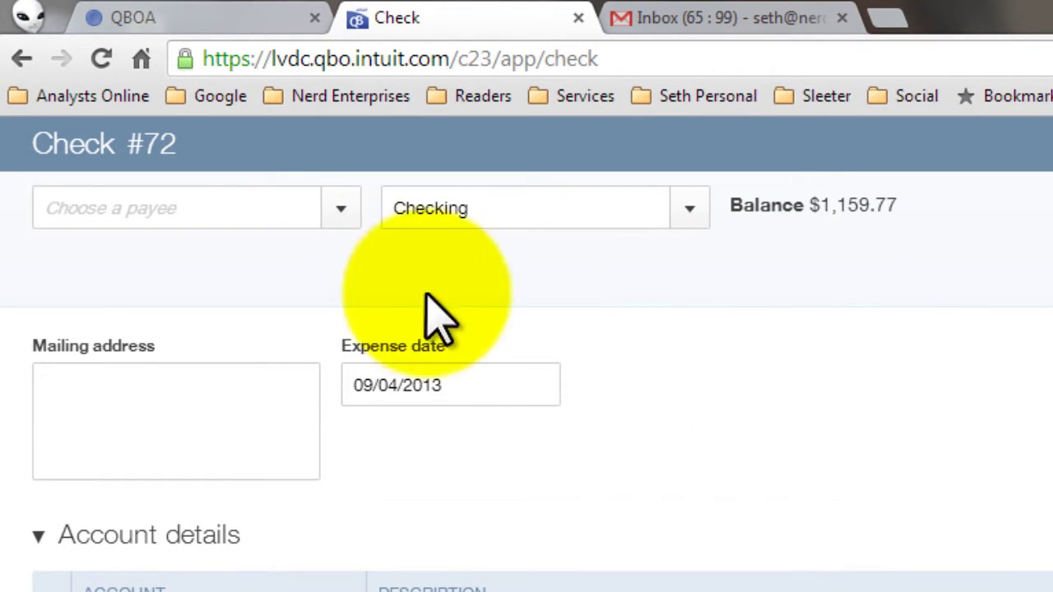
left_click(169, 208)
type("PG&E")
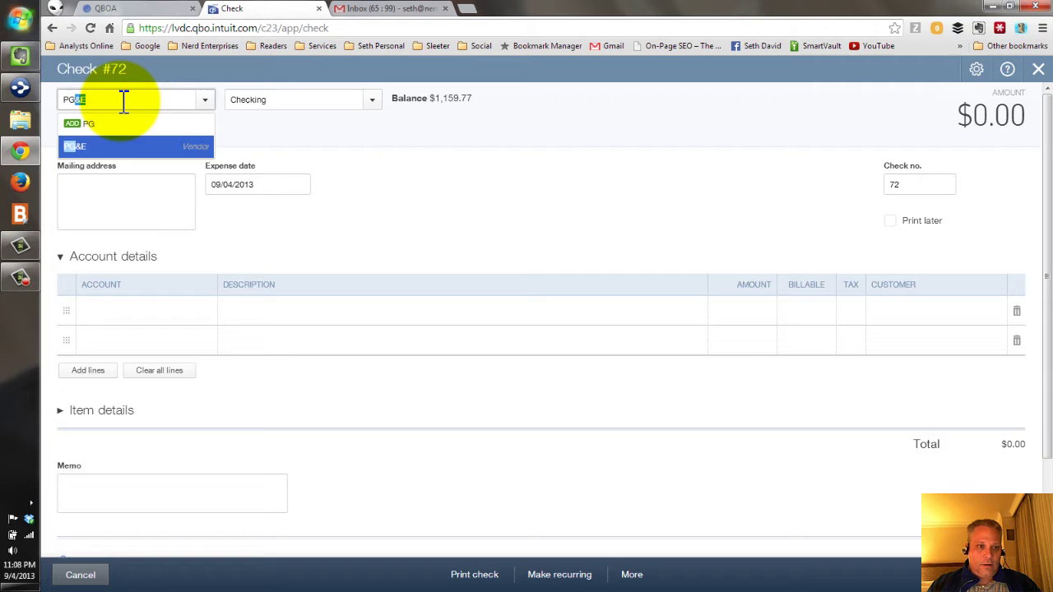
key("Tab")
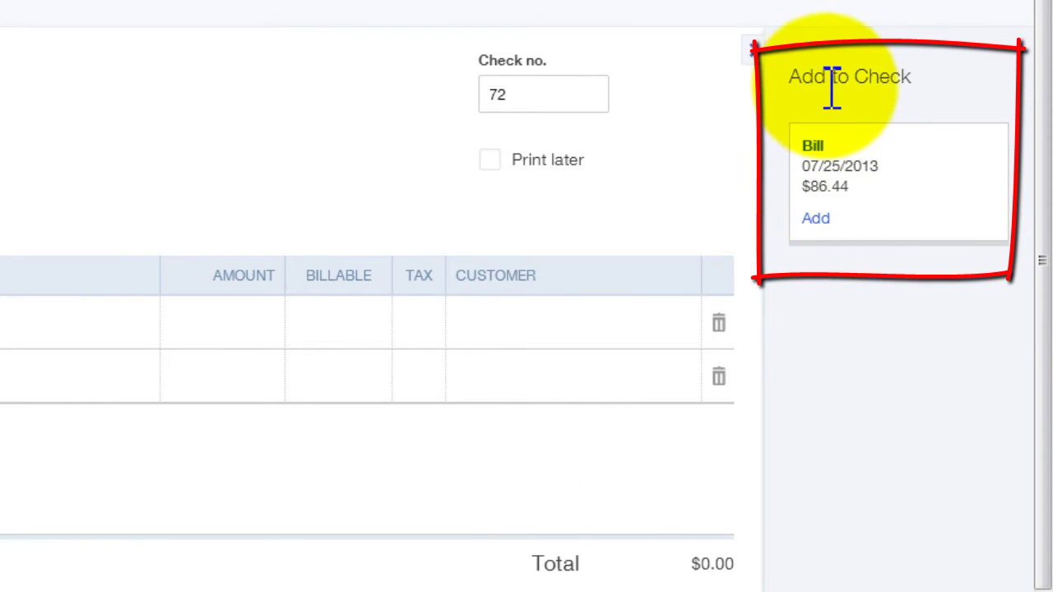
Add the suggested 07/25/2013 bill for $86.44 to the PG&E check and close the check without saving
left_click(815, 216)
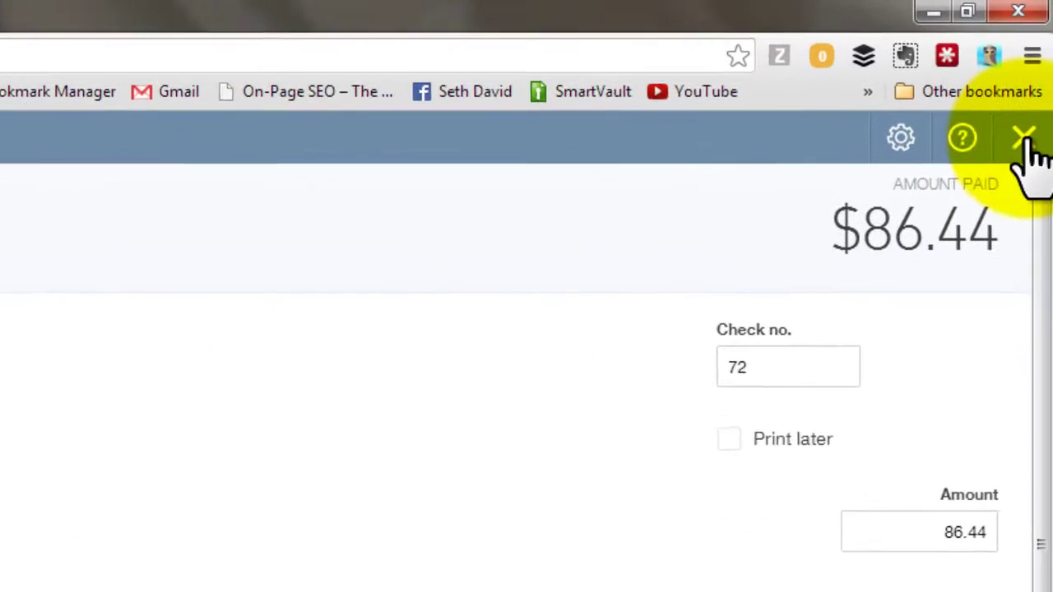
left_click(1020, 153)
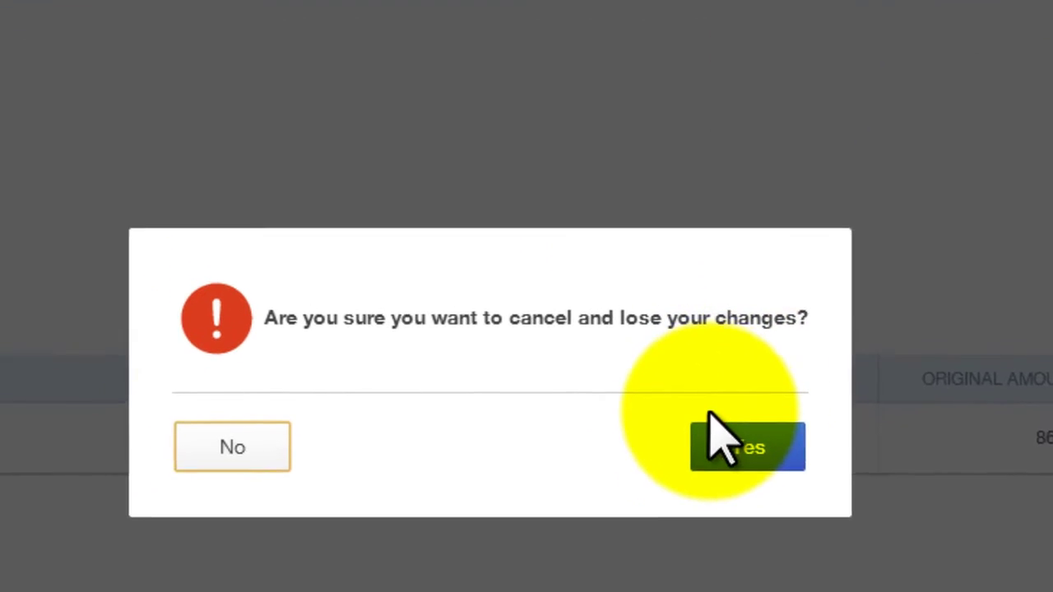
left_click(782, 426)
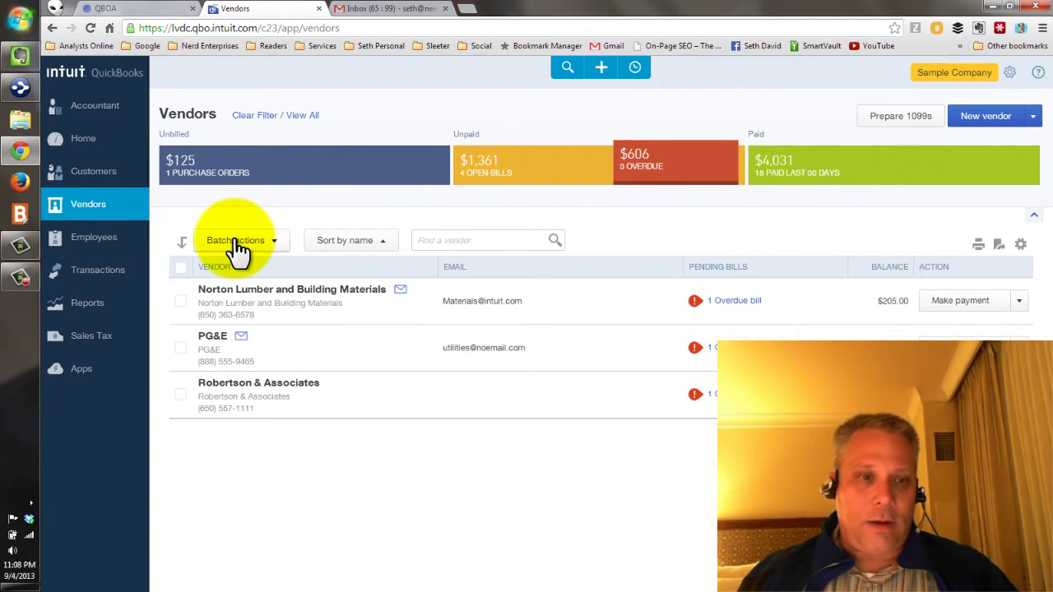
Open the Customers list and remove its filter on overdue invoices
left_click(107, 179)
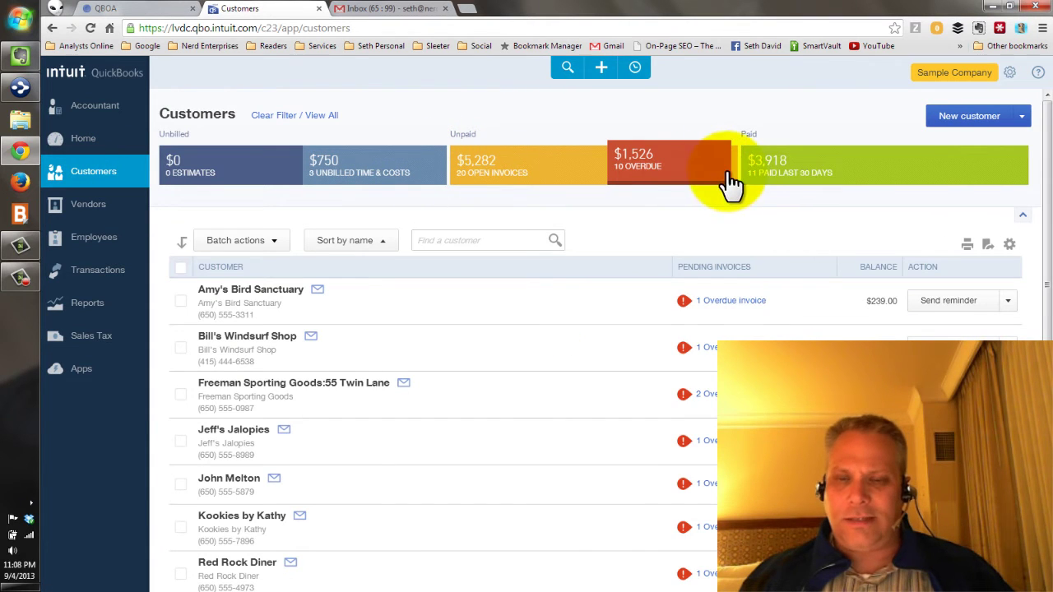
left_click(650, 174)
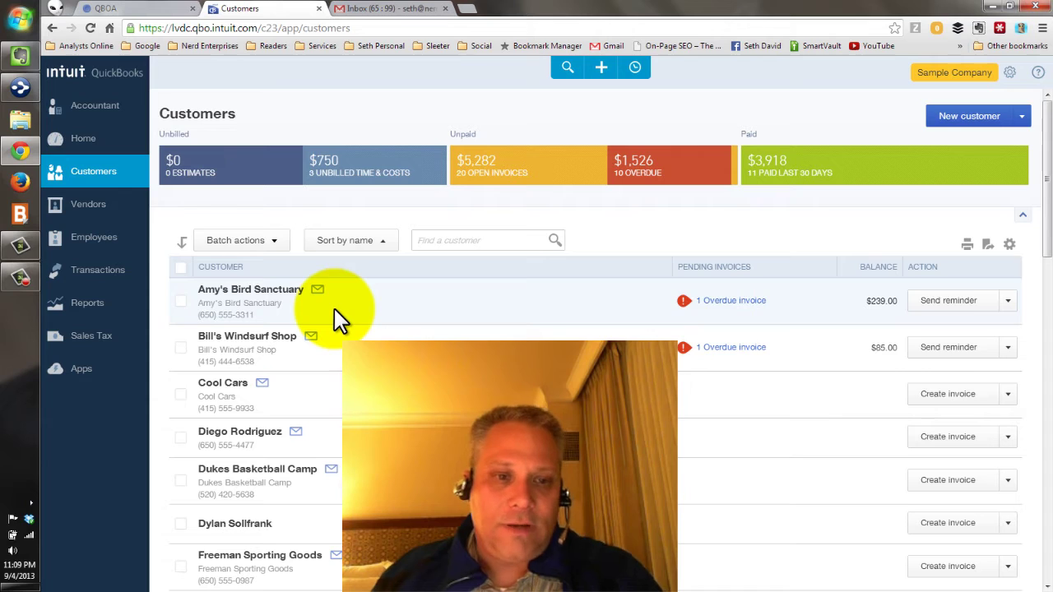
Start a new invoice for the customer Cool Cars
left_click(603, 74)
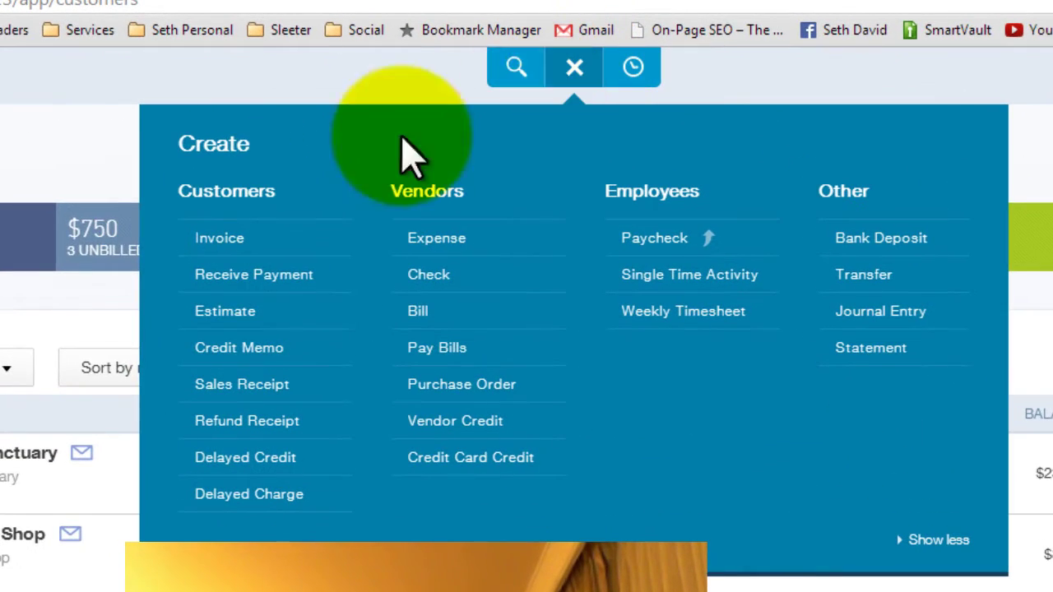
left_click(233, 246)
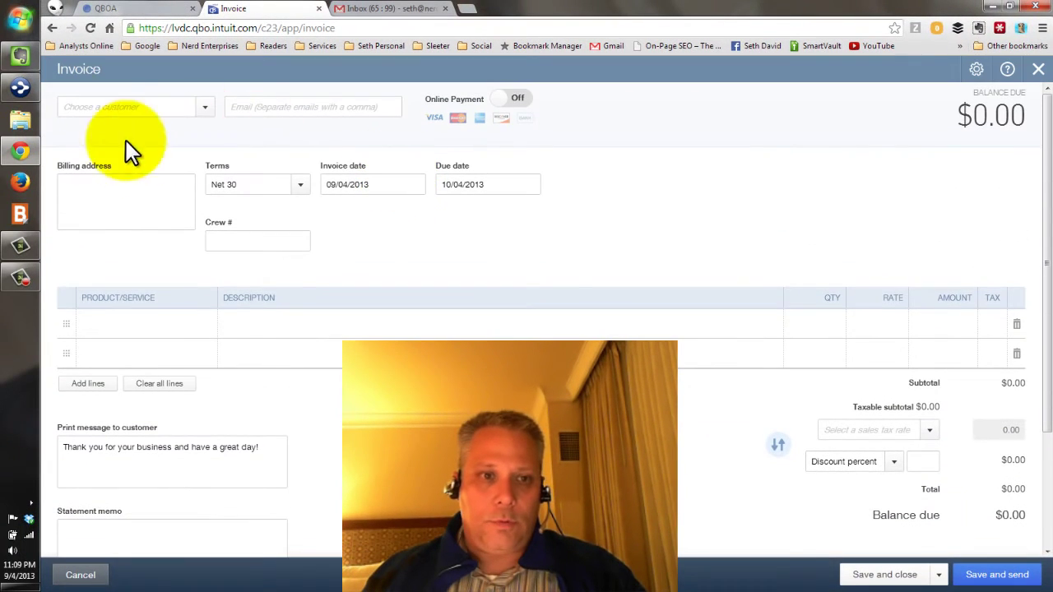
left_click(205, 107)
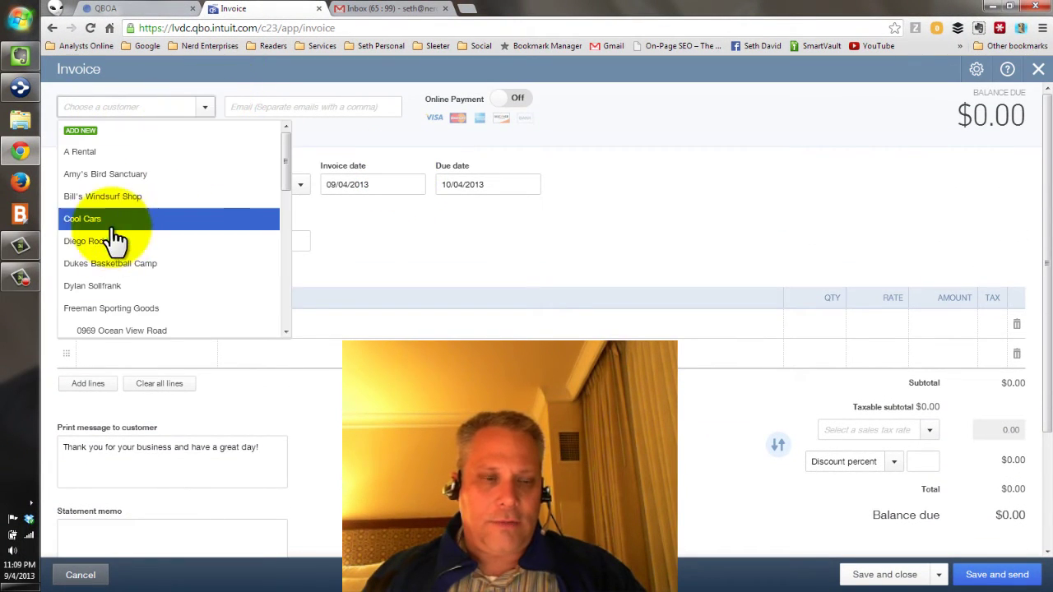
left_click(82, 222)
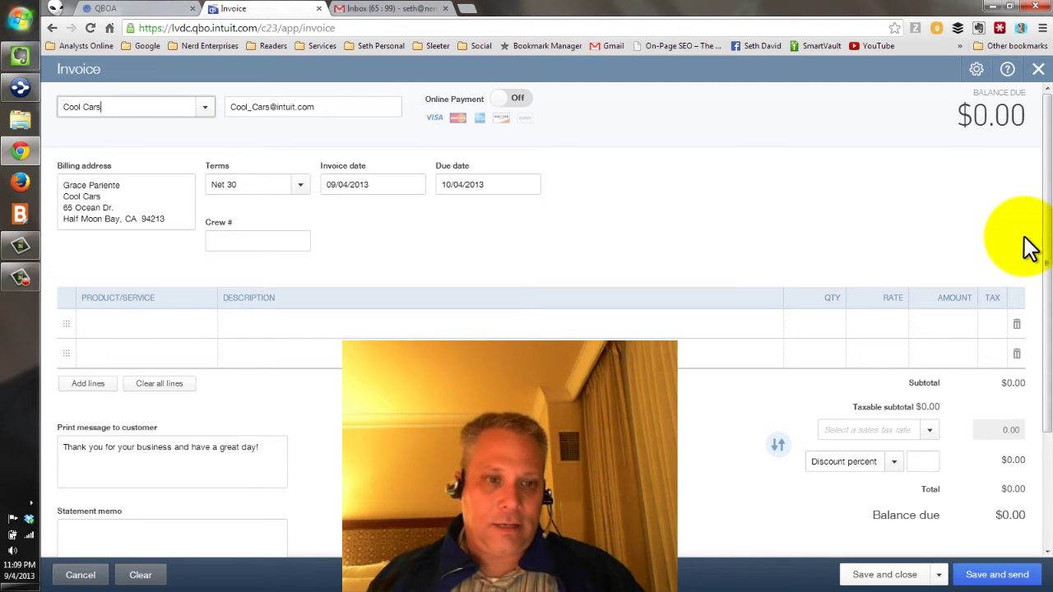
Enter Services as the product or service on the invoice's first line and leave the description empty
left_click(169, 327)
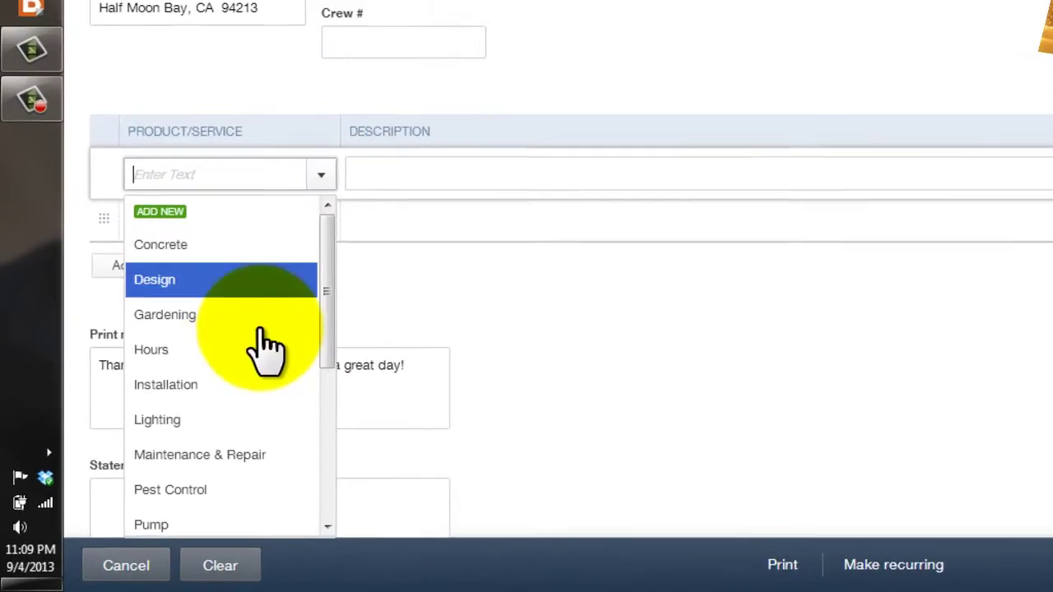
left_click_drag(234, 372, 235, 469)
left_click(177, 306)
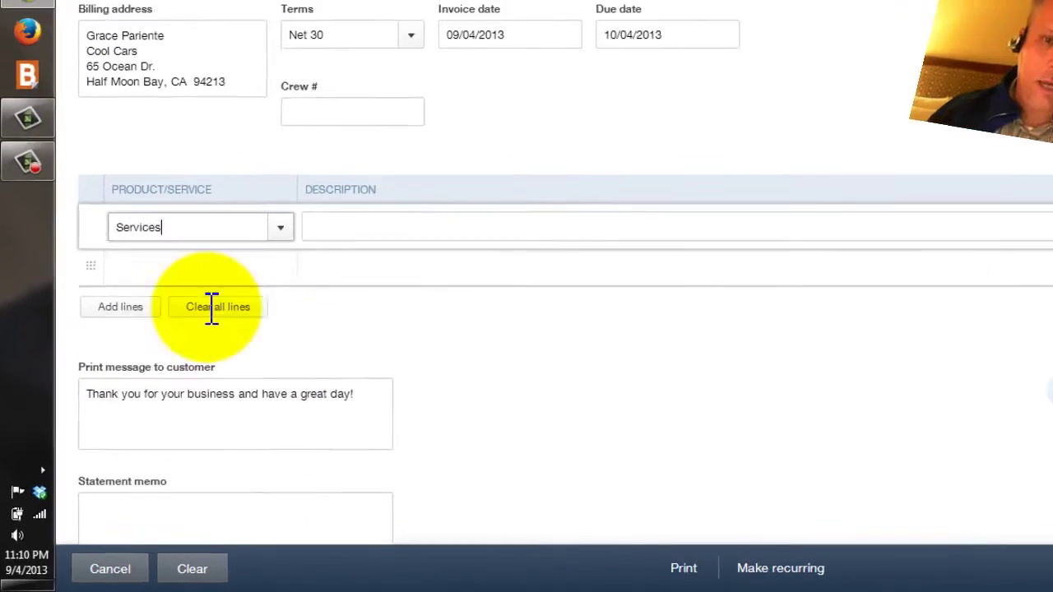
key("Tab")
key("Tab")
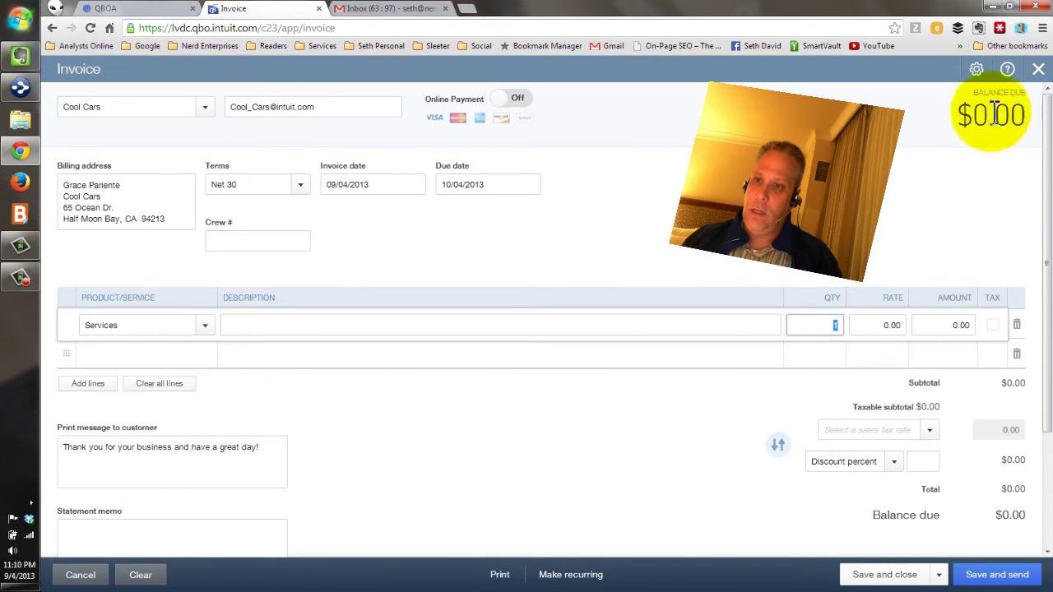
Open the company preferences from the invoice, discarding the unsaved invoice
left_click(977, 68)
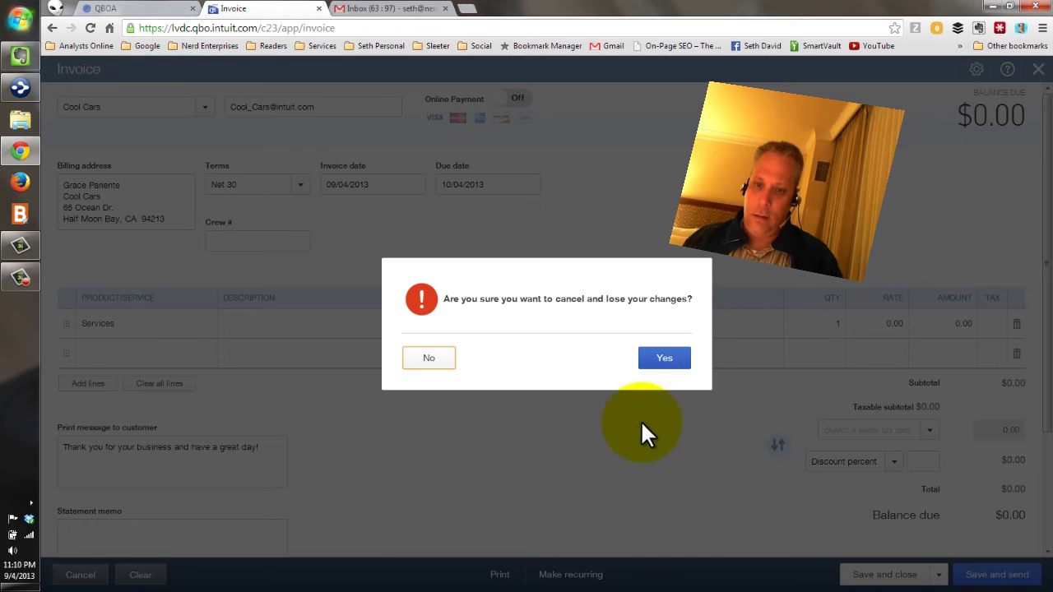
left_click(424, 362)
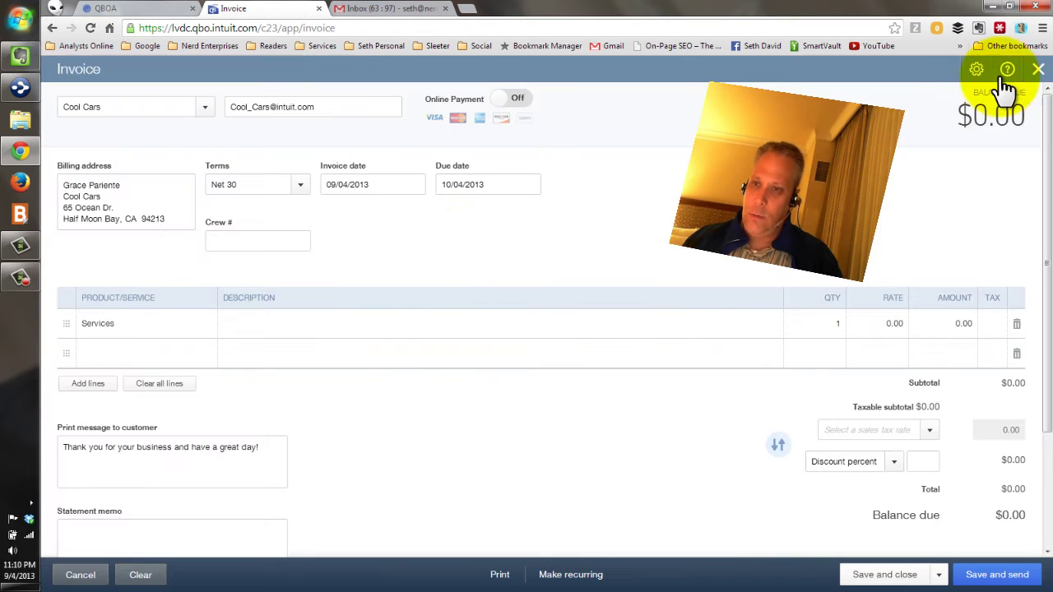
left_click(976, 69)
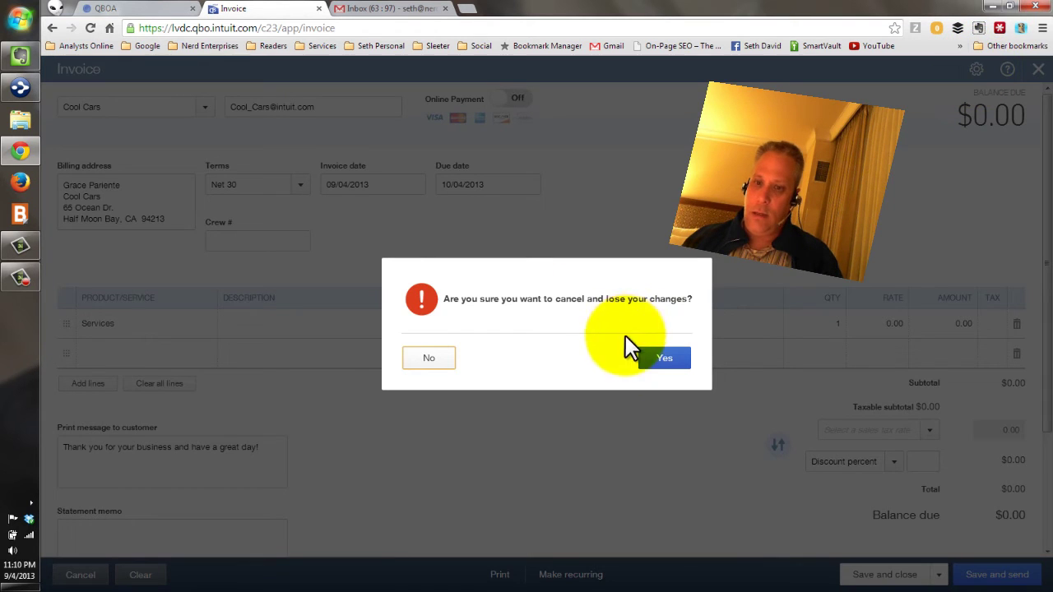
left_click(663, 362)
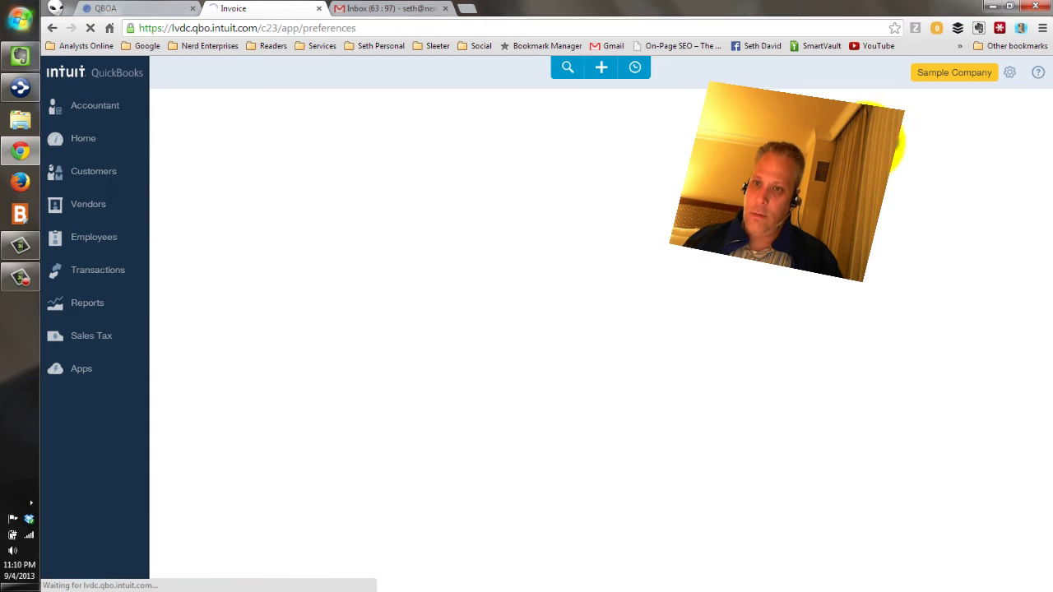
View the company-wide settings and tools list and close it to return to the preferences
left_click(1011, 76)
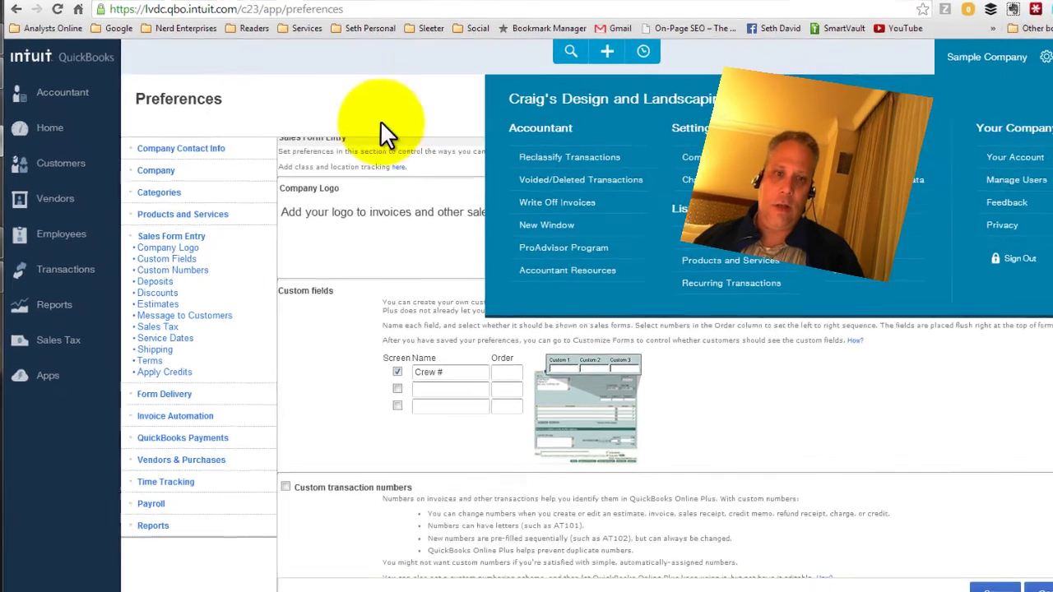
left_click(385, 136)
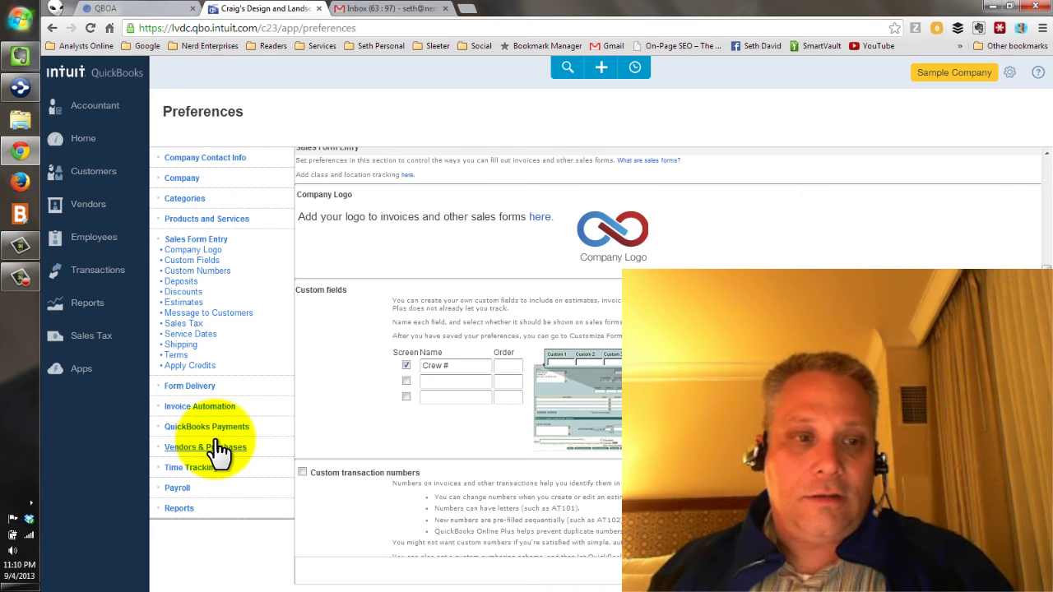
Open the Reports page
left_click(88, 313)
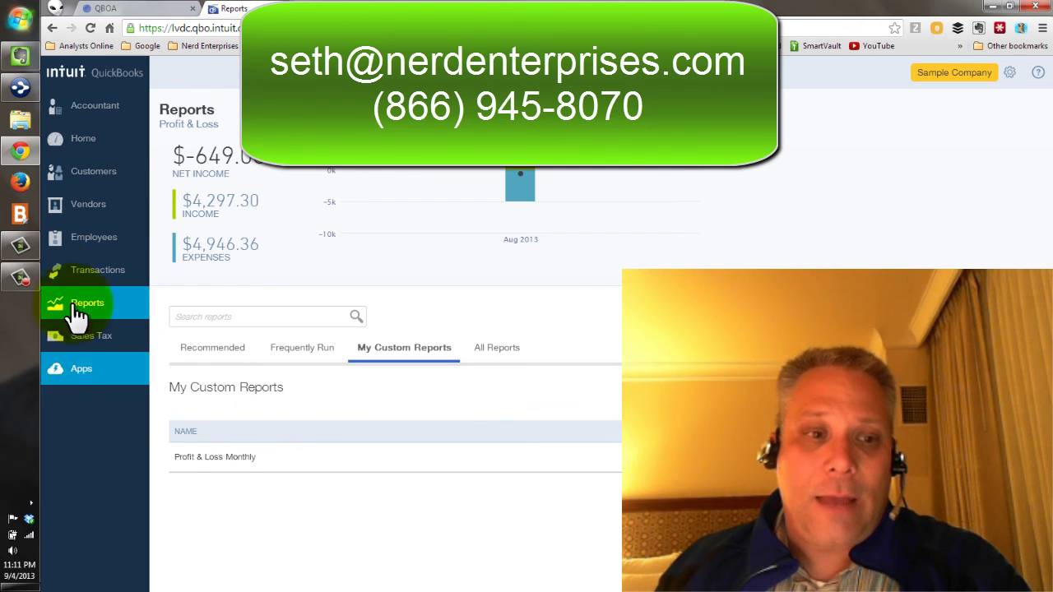
left_click(23, 279)
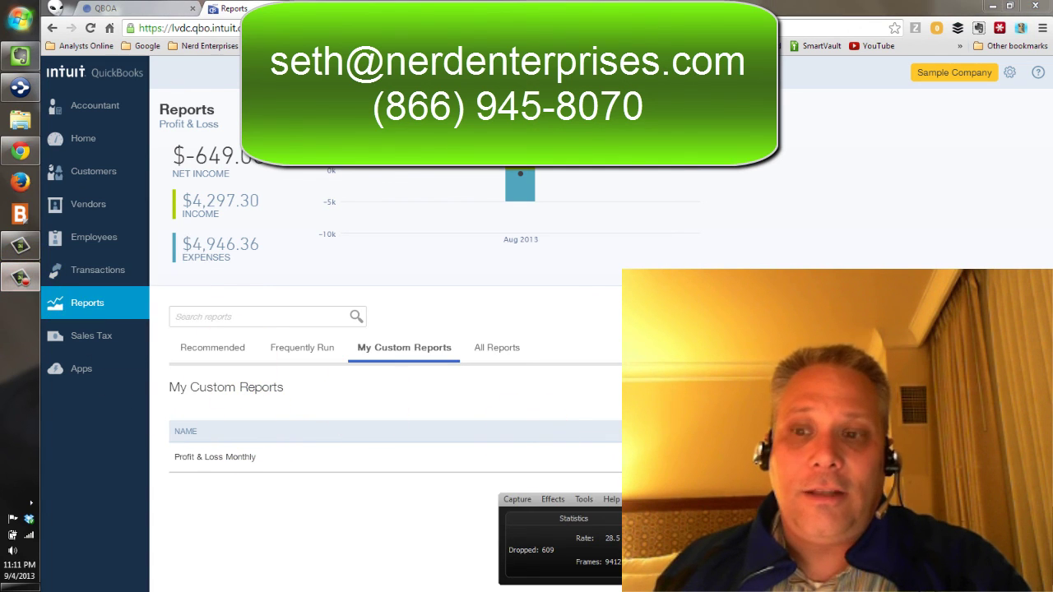